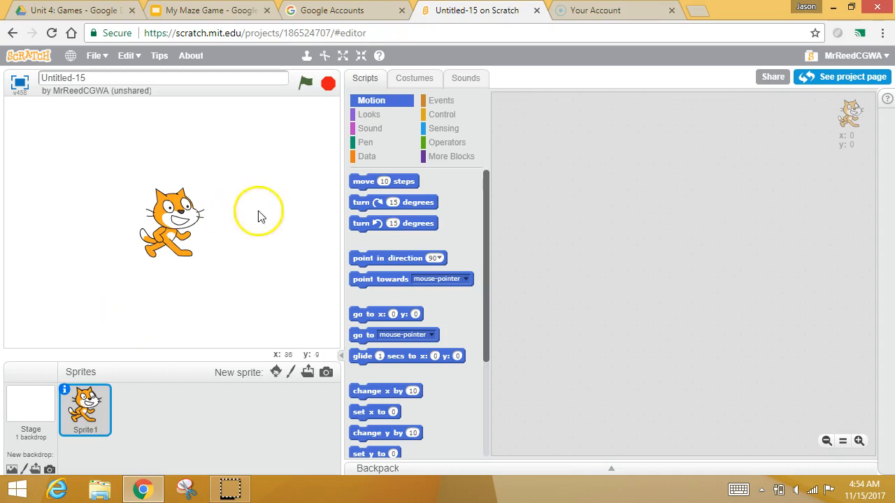
On the stage's first backdrop, draw a filled blue rectangle as a narrow vertical wall hanging from the middle of the upper edge.
left_click(39, 403)
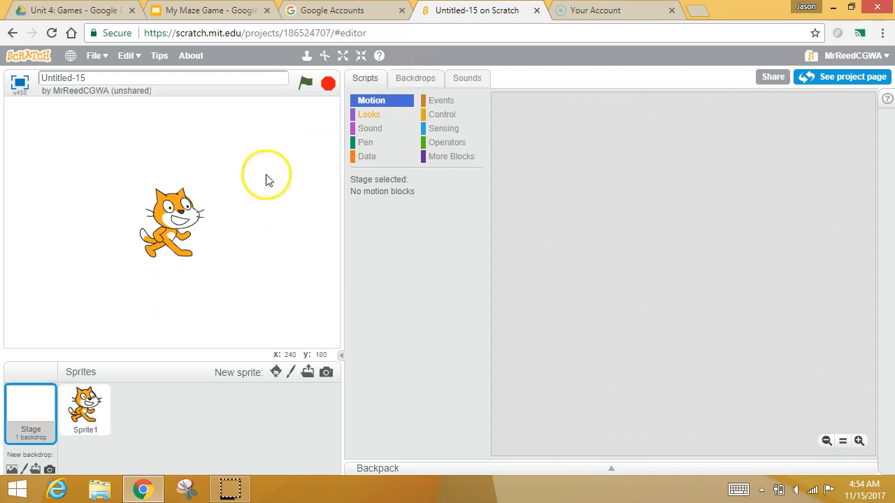
left_click(401, 83)
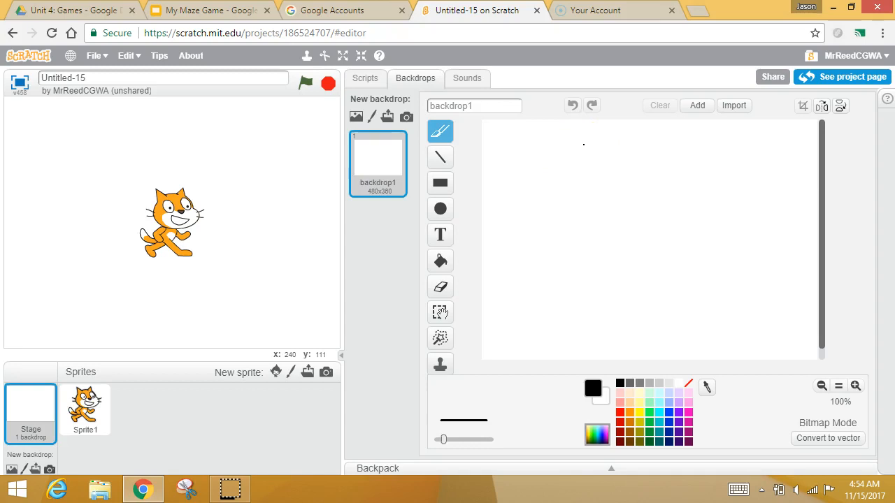
left_click(438, 190)
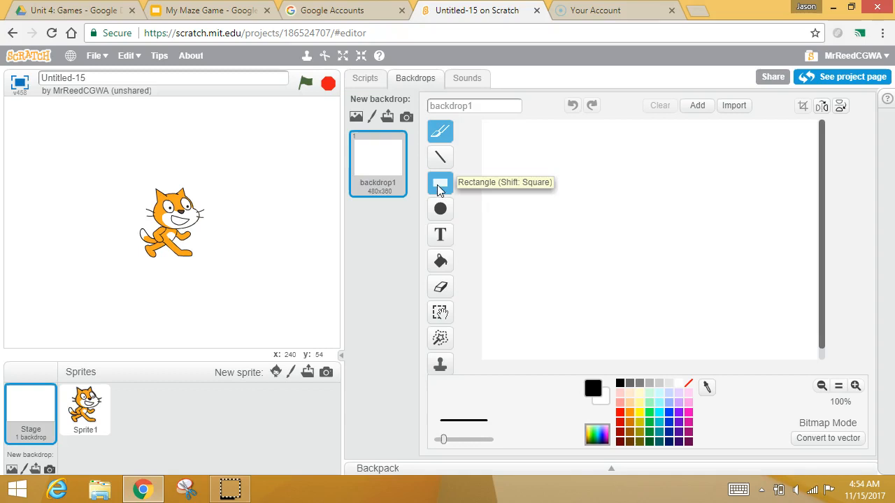
left_click(437, 185)
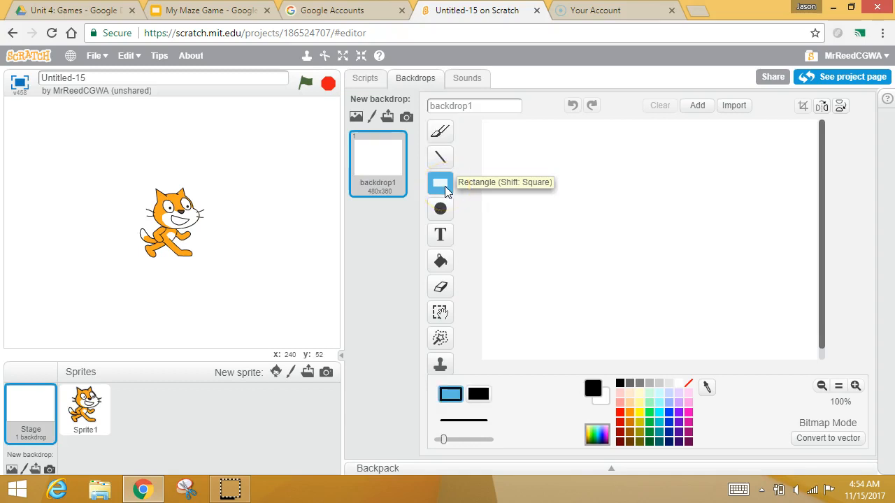
left_click(478, 395)
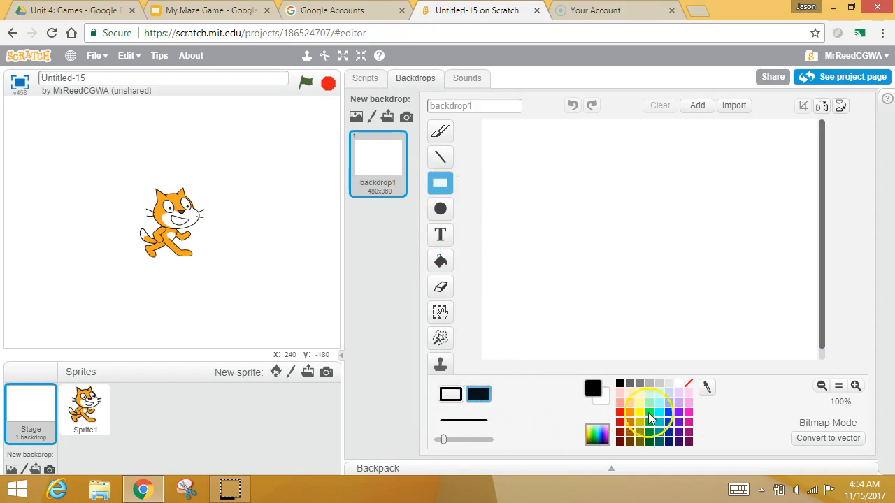
left_click(672, 418)
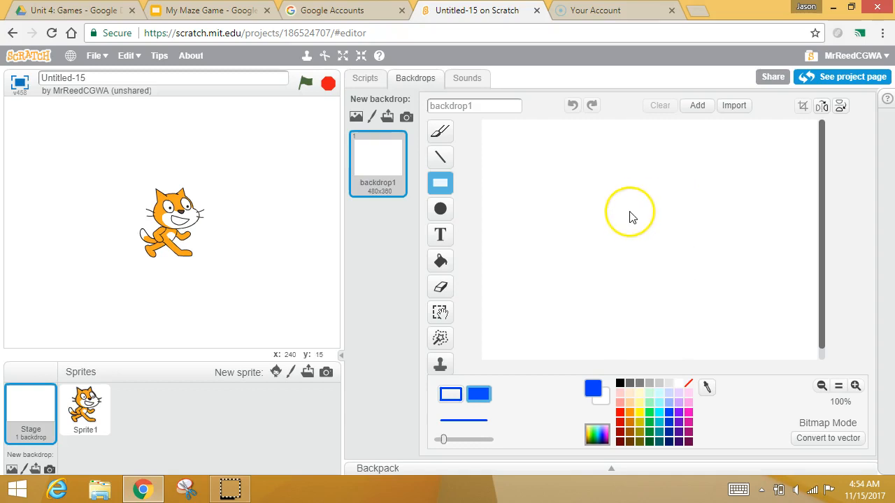
mouse_move(624, 117)
left_mouse_down()
mouse_move(643, 146)
mouse_move(655, 222)
left_mouse_up()
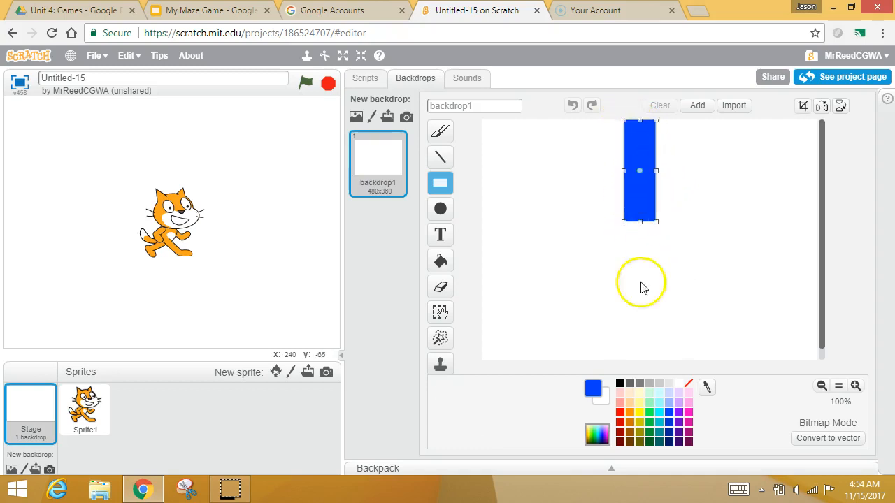
left_click_drag(669, 360, 632, 286)
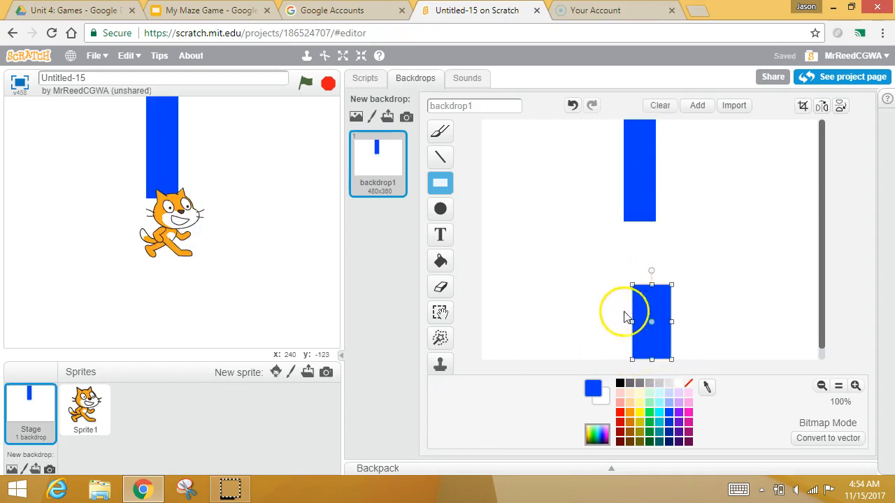
left_click(441, 287)
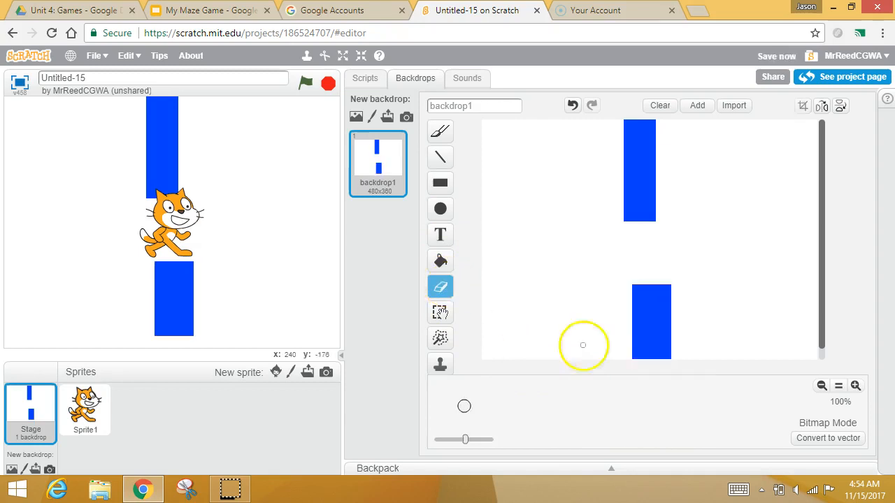
mouse_move(671, 358)
left_mouse_down()
mouse_move(667, 280)
mouse_move(671, 360)
mouse_move(667, 320)
left_mouse_up()
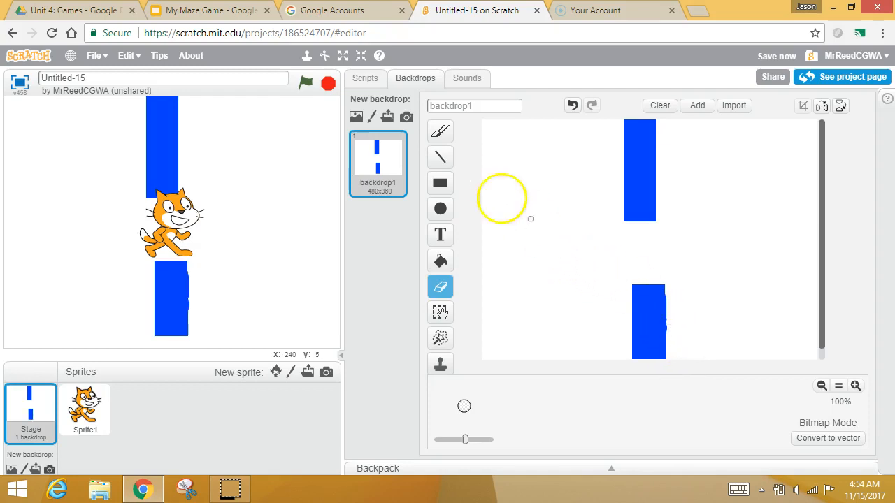
left_click(440, 313)
left_click_drag(595, 267, 717, 368)
key("Delete")
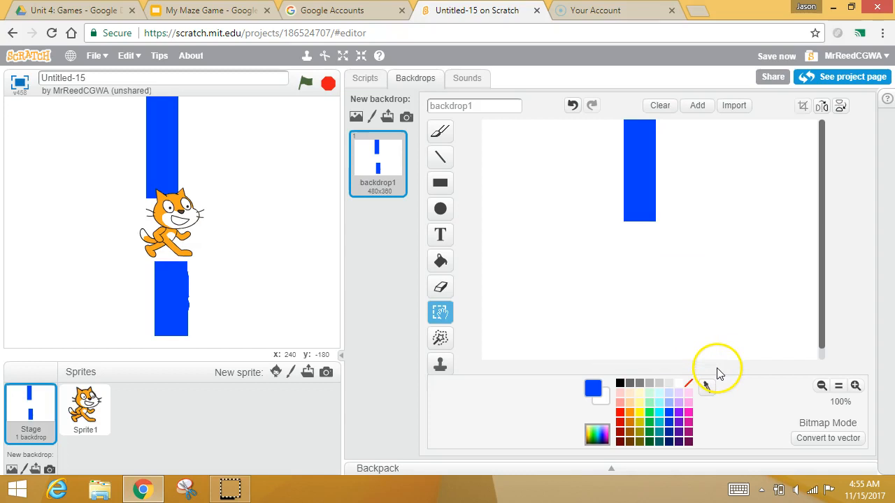
Draw a filled blue rectangle at the lower edge beneath the hanging wall and rotate it about 90 degrees to lie horizontally.
left_click(440, 182)
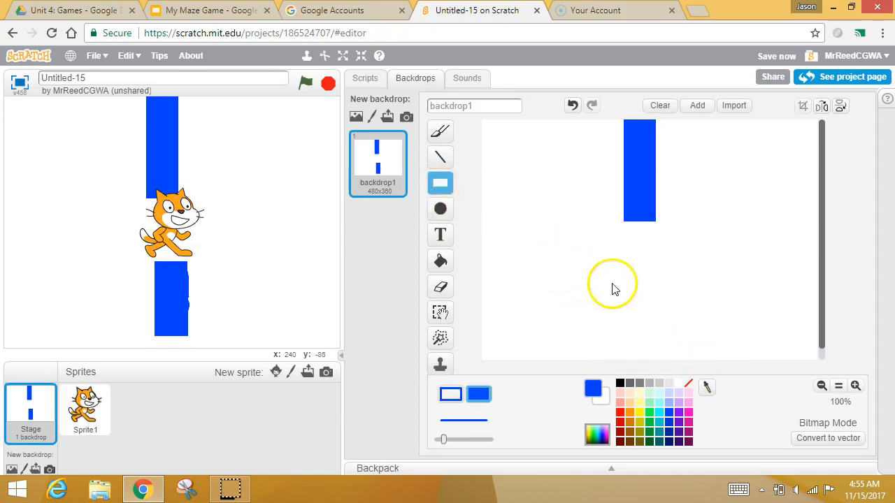
left_click_drag(627, 284, 667, 367)
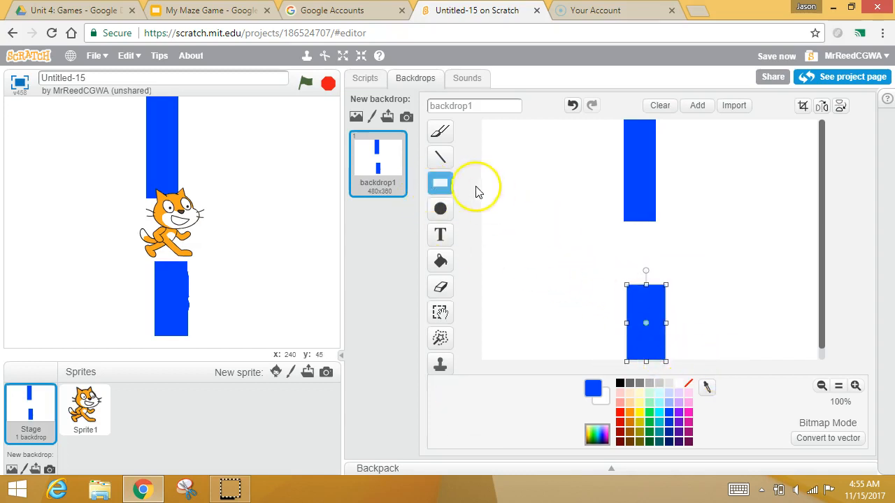
left_click(441, 311)
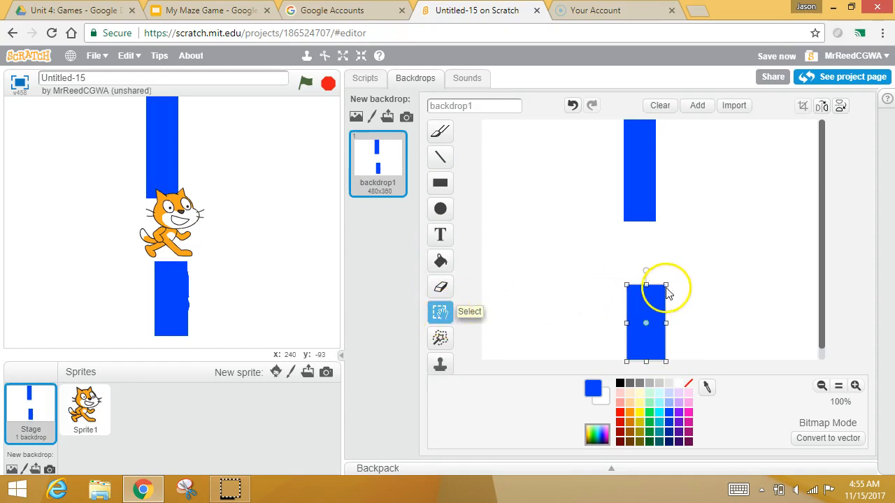
left_click_drag(664, 285, 595, 322)
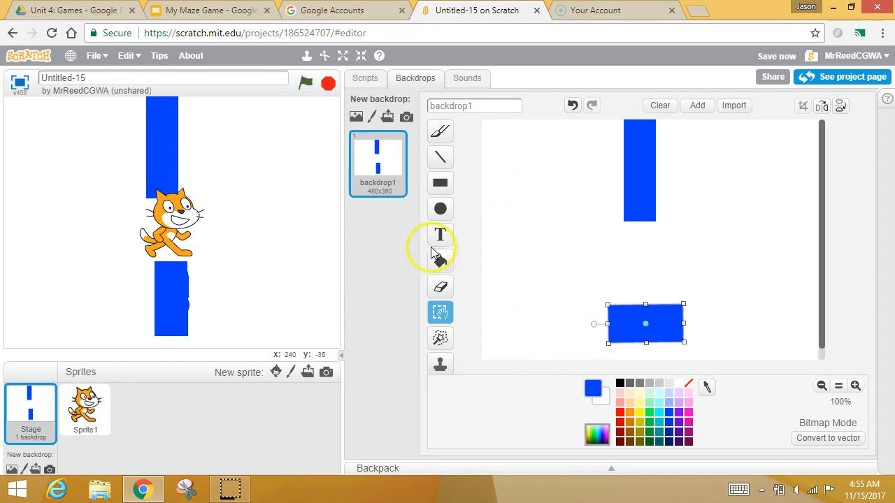
Add a tall filled blue wall near the backdrop's left edge and a large blue block against its right edge.
left_click(440, 183)
mouse_move(498, 147)
left_mouse_down()
mouse_move(555, 214)
mouse_move(576, 325)
mouse_move(557, 360)
left_mouse_up()
left_click_drag(710, 188, 819, 294)
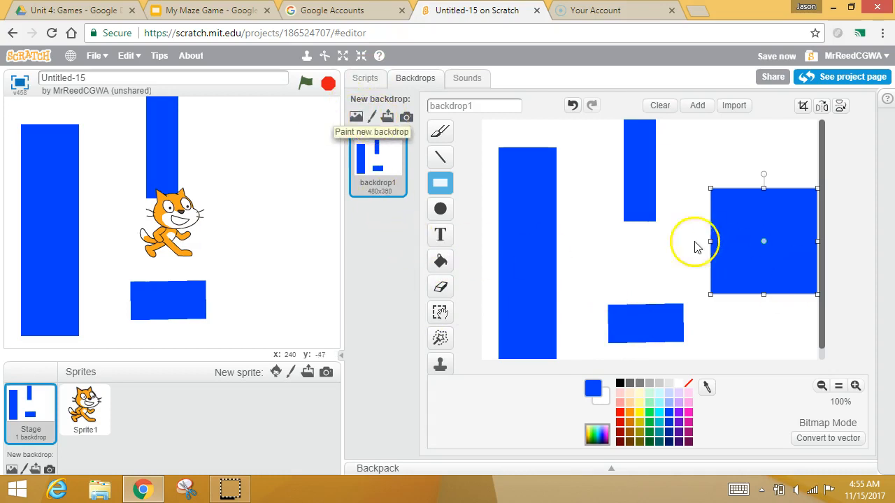
Paint a new backdrop with a winding maze of thick, straight blue lines.
left_click(372, 119)
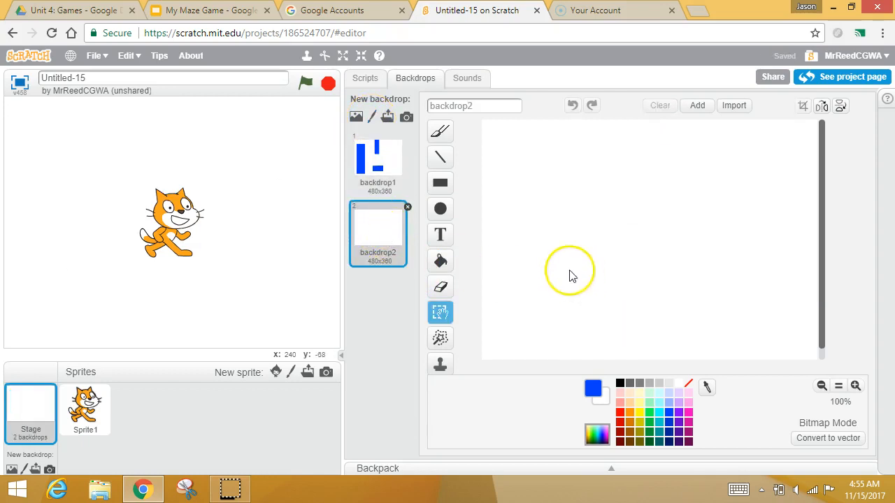
left_click(434, 160)
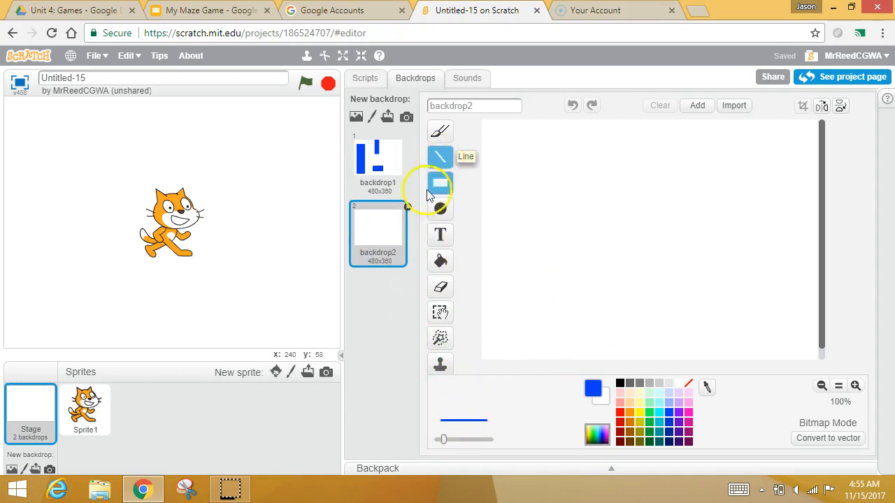
mouse_move(446, 442)
left_mouse_down()
mouse_move(496, 454)
mouse_move(478, 451)
left_mouse_up()
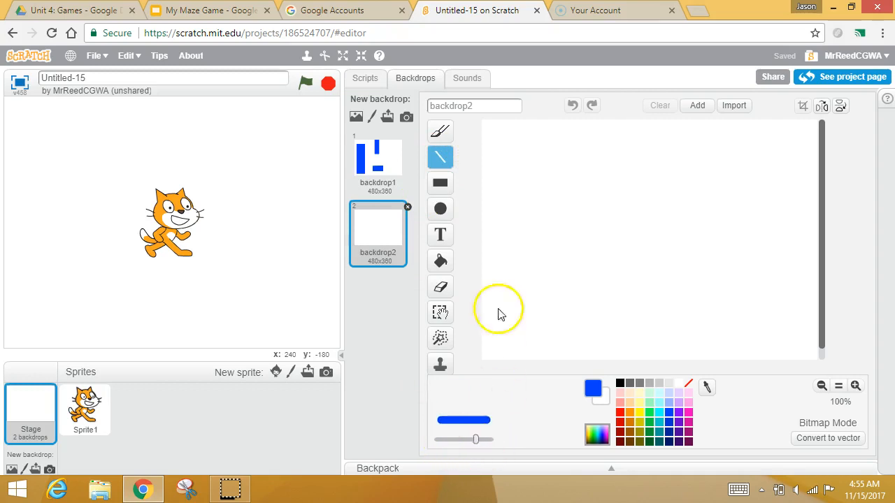
mouse_move(521, 126)
left_mouse_down()
mouse_move(547, 291)
mouse_move(522, 372)
mouse_move(521, 239)
mouse_move(593, 241)
mouse_move(589, 177)
left_mouse_up()
left_click_drag(547, 142, 533, 290)
left_click_drag(534, 290, 537, 327)
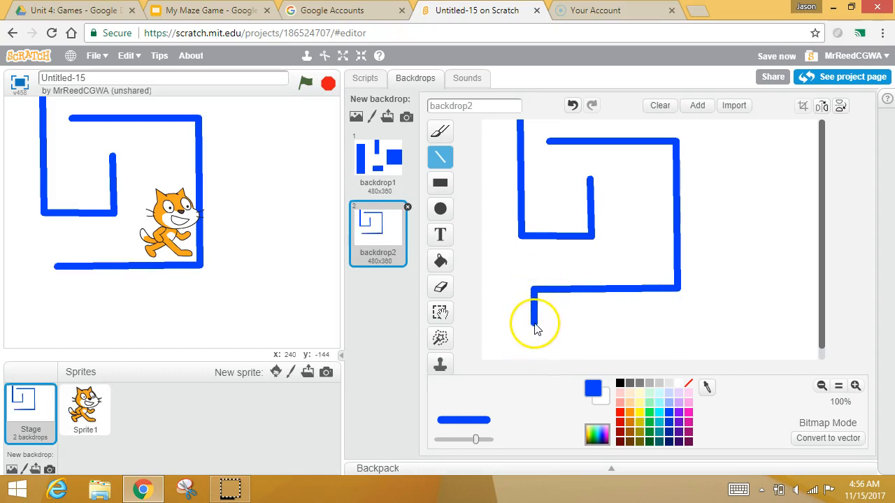
mouse_move(572, 330)
left_mouse_down()
mouse_move(705, 319)
mouse_move(715, 327)
mouse_move(716, 198)
left_mouse_up()
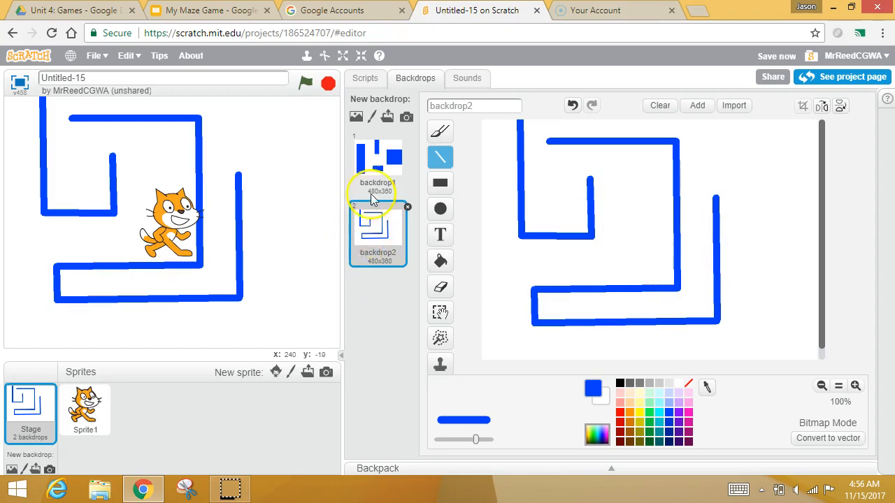
Create a third painted backdrop and fill its whole canvas with solid blue.
left_click(373, 117)
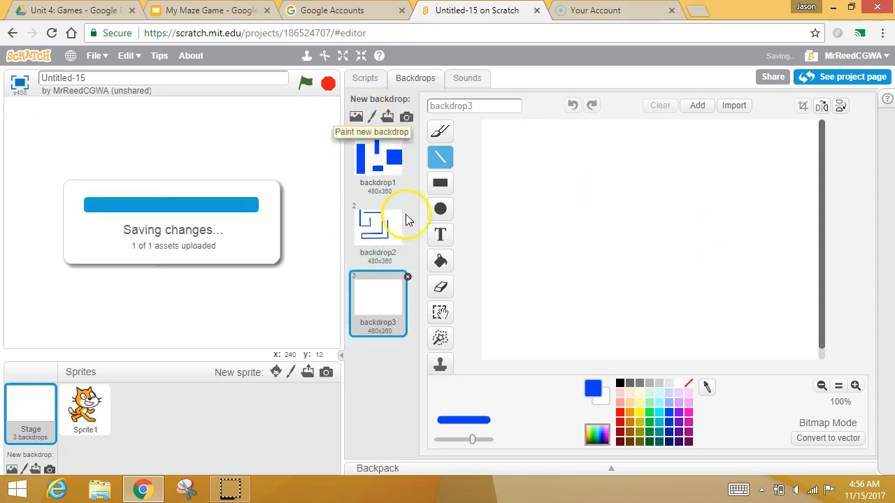
left_click(440, 263)
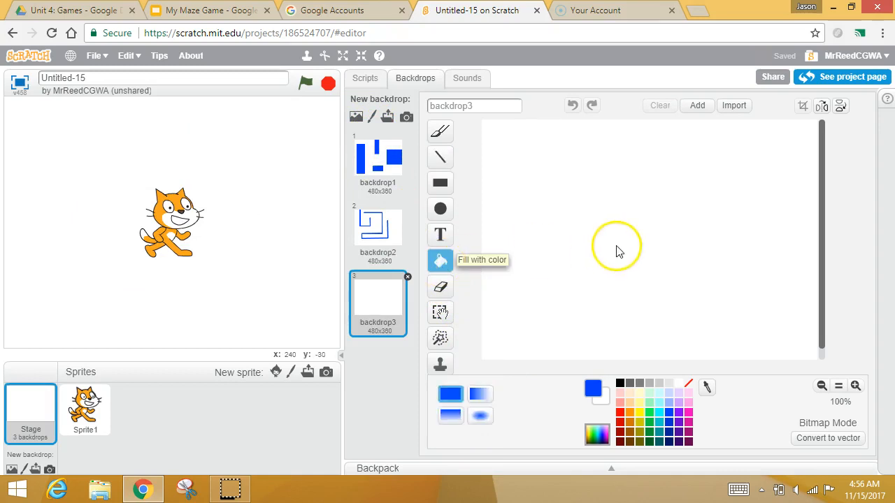
left_click(621, 268)
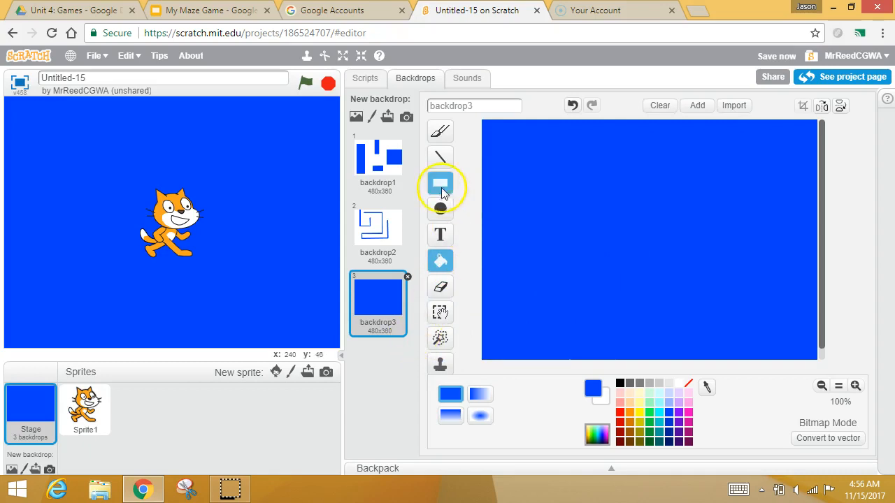
Carve wide, winding white maze paths through the blue fill with the eraser at its maximum width.
left_click(440, 287)
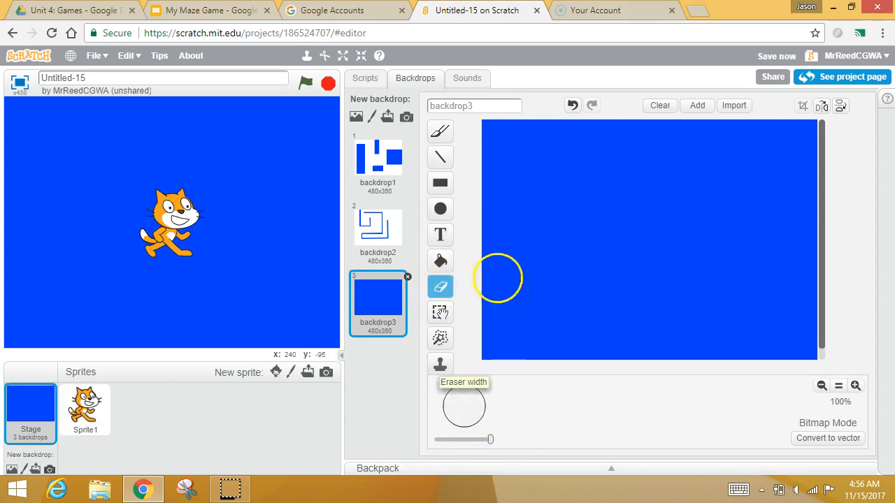
mouse_move(488, 261)
left_mouse_down()
mouse_move(534, 256)
mouse_move(562, 205)
mouse_move(515, 154)
mouse_move(609, 156)
left_mouse_up()
mouse_move(565, 220)
left_mouse_down()
mouse_move(543, 259)
mouse_move(619, 285)
mouse_move(667, 259)
mouse_move(664, 212)
mouse_move(707, 200)
mouse_move(702, 238)
left_mouse_up()
mouse_move(638, 314)
left_mouse_down()
mouse_move(641, 304)
mouse_move(631, 334)
left_mouse_up()
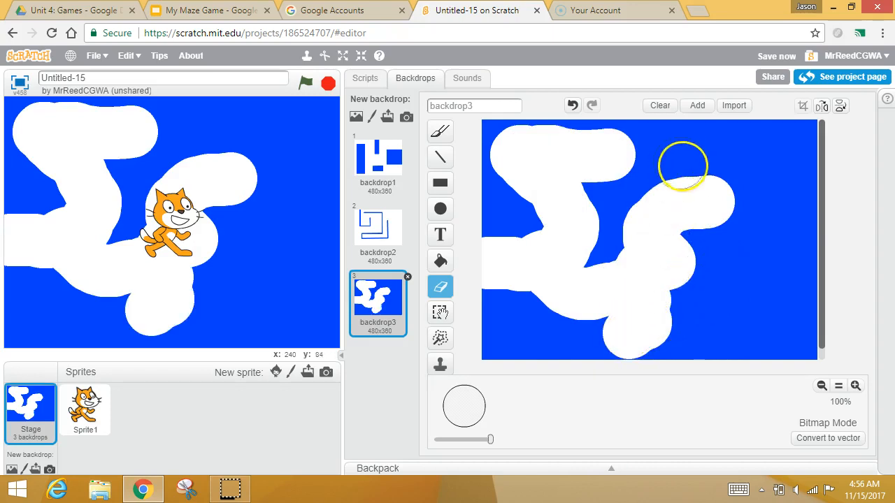
mouse_move(689, 280)
left_mouse_down()
mouse_move(758, 276)
mouse_move(765, 200)
mouse_move(746, 149)
left_mouse_up()
mouse_move(734, 322)
left_mouse_down()
mouse_move(732, 305)
mouse_move(759, 329)
mouse_move(791, 314)
mouse_move(811, 318)
left_mouse_up()
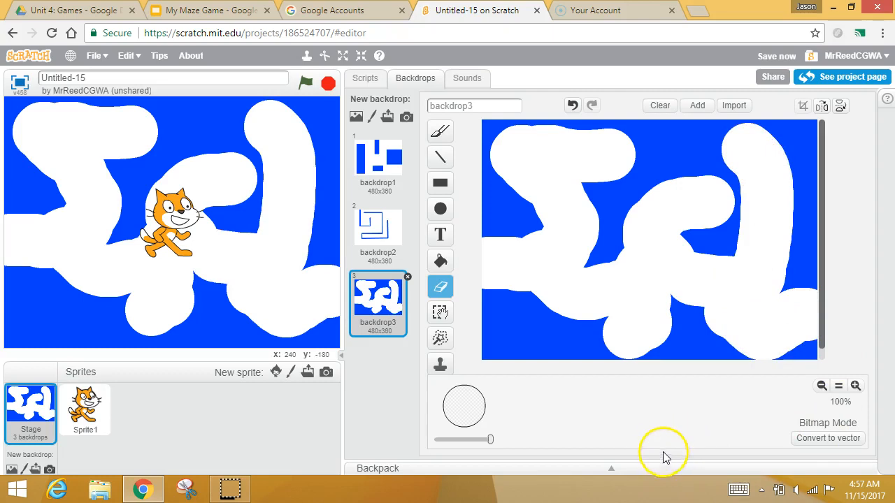
Display backdrop1, backdrop2 and backdrop3 in turn to compare the three maze designs.
left_click(386, 181)
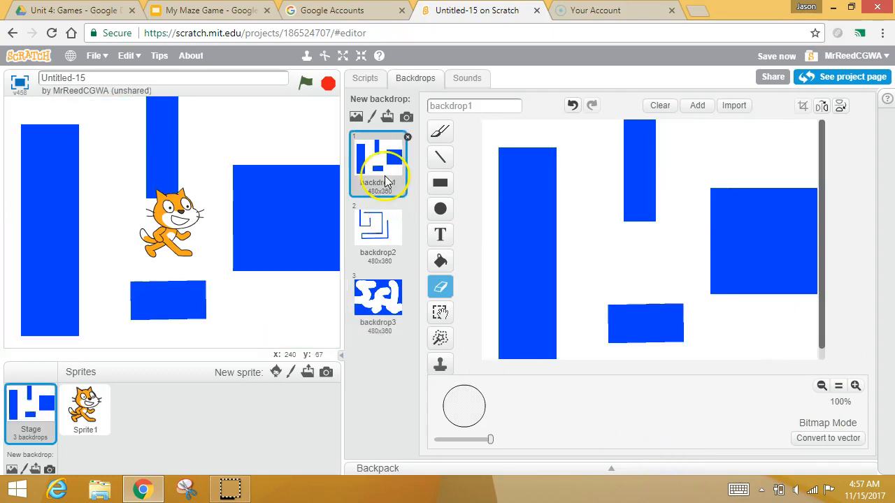
left_click(390, 227)
left_click(389, 297)
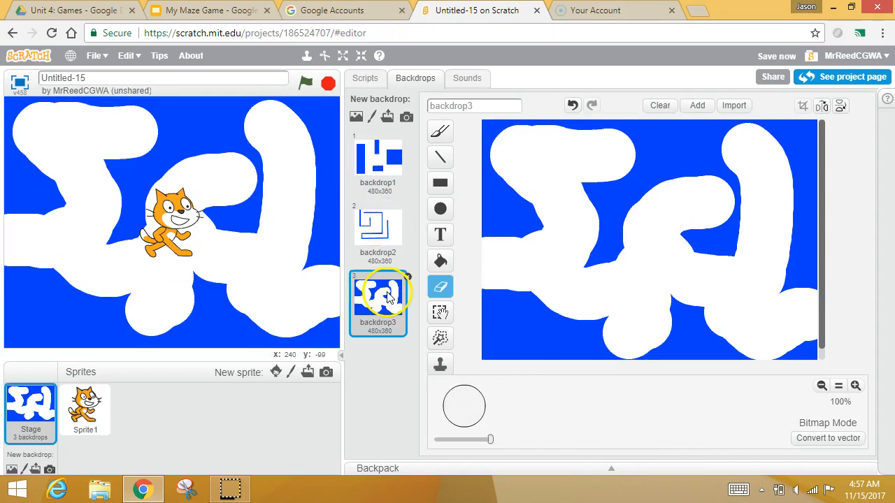